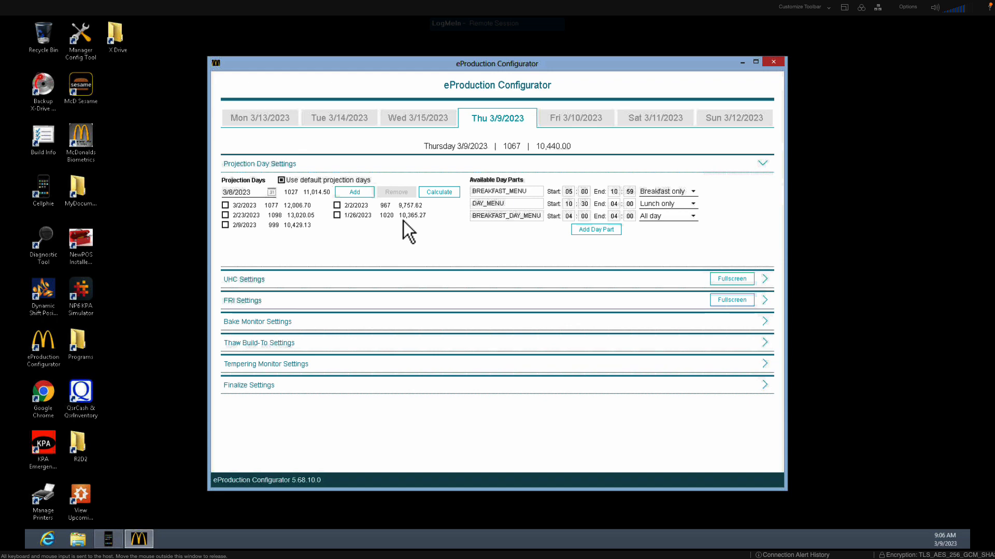
- Add 3/8/2023 to the projection days for Thursday 3/9/2023
{"action": "left_click", "coordinate": [337, 215]}
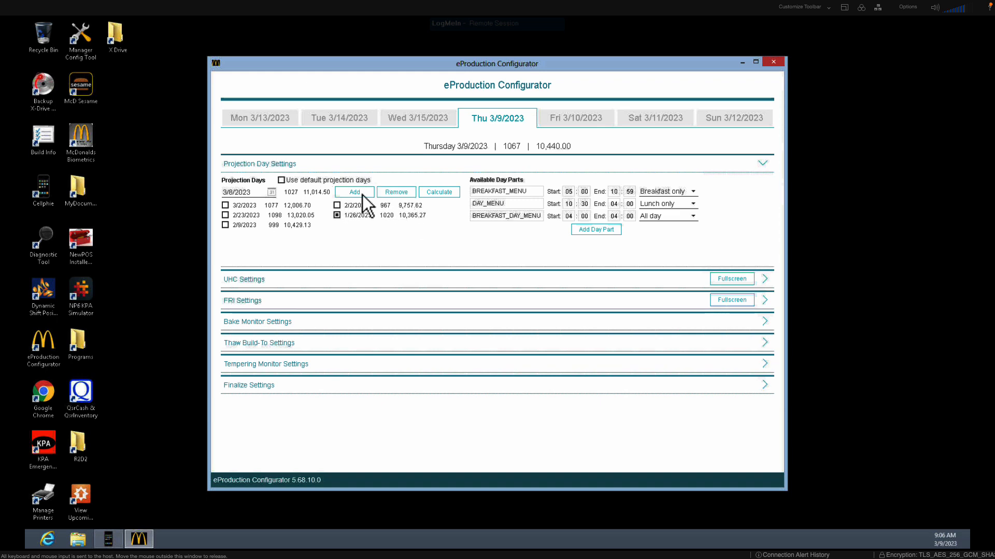
{"action": "left_click", "coordinate": [339, 216]}
{"action": "left_click", "coordinate": [354, 193]}
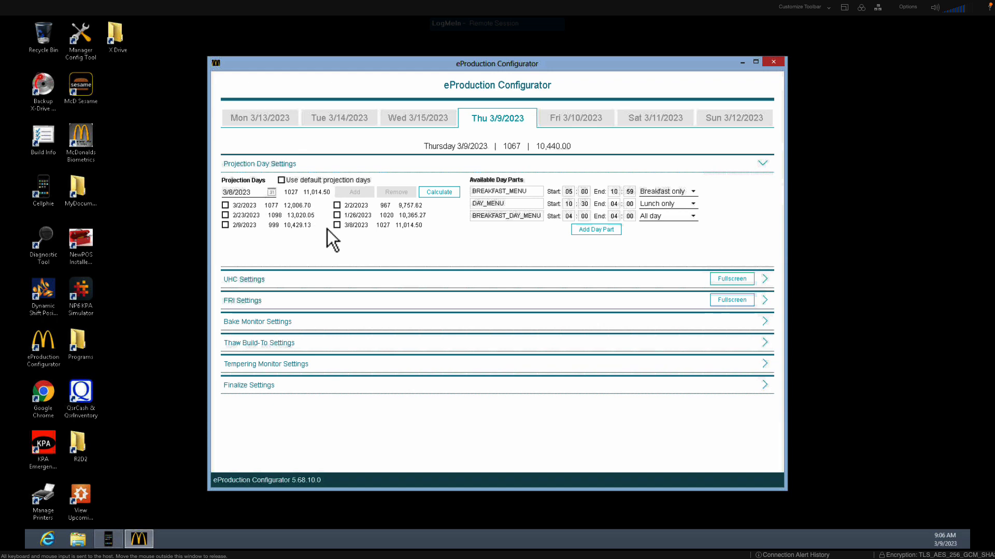
- Remove 3/8/2023 from the projection days list
{"action": "left_click", "coordinate": [348, 239]}
{"action": "left_click", "coordinate": [338, 225]}
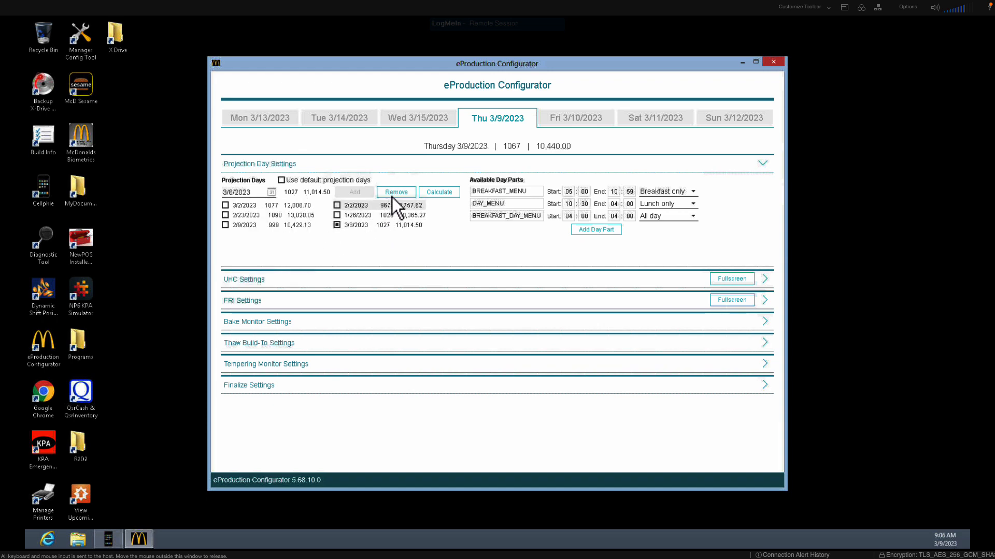
{"action": "left_click", "coordinate": [394, 193]}
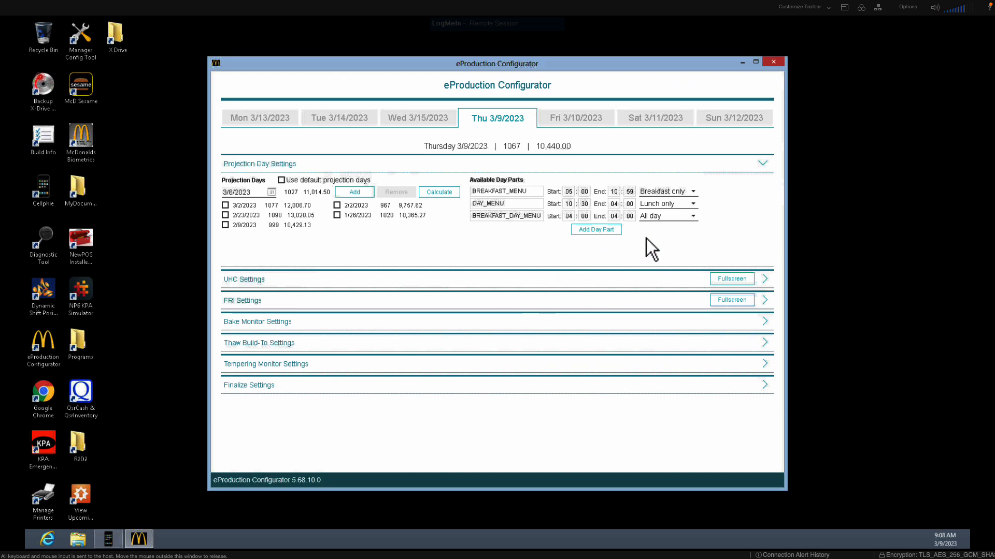
- Collapse the projection day settings and show the expanded UHC settings in a maximized window
{"action": "left_click", "coordinate": [764, 165]}
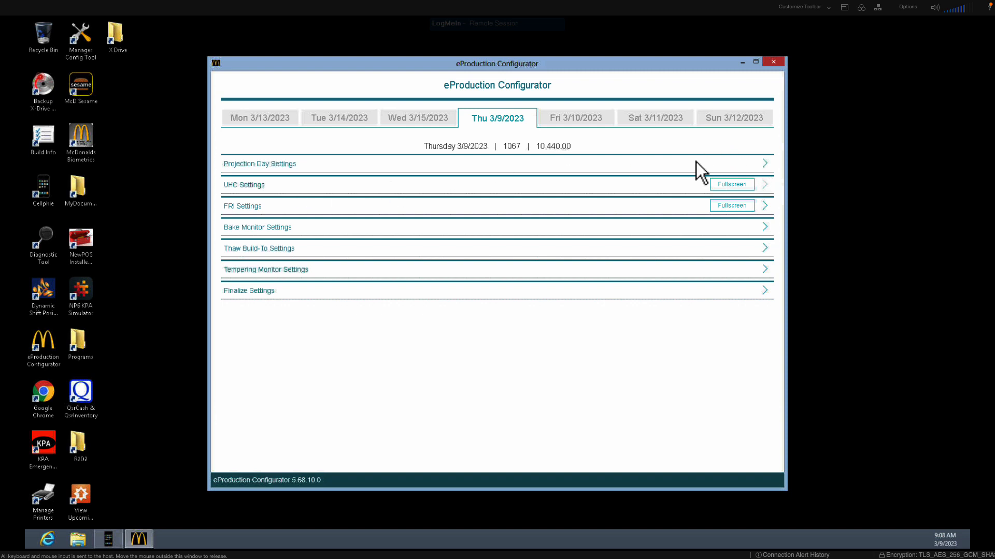
{"action": "left_click", "coordinate": [768, 184]}
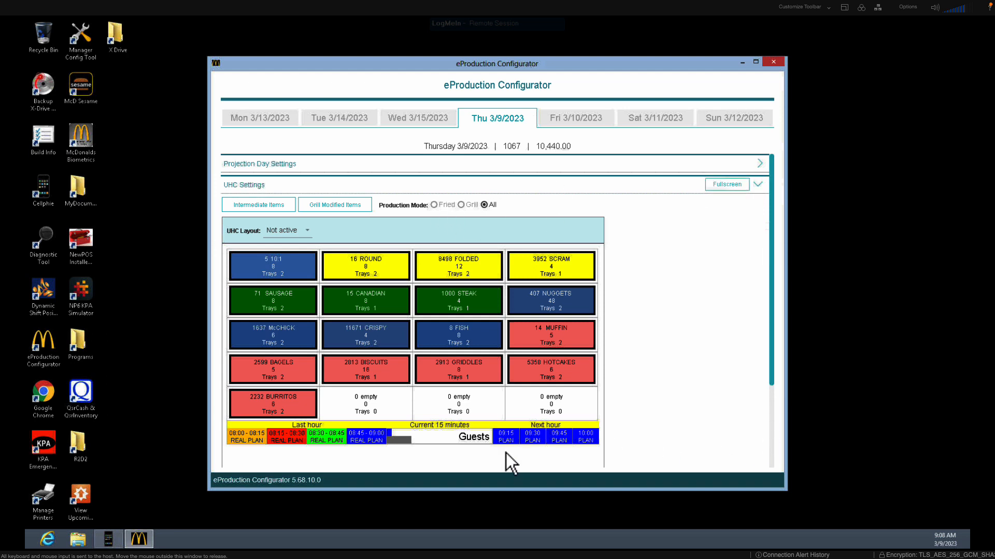
{"action": "scroll", "coordinate": [784, 259], "scroll_direction": "down", "scroll_amount": 1}
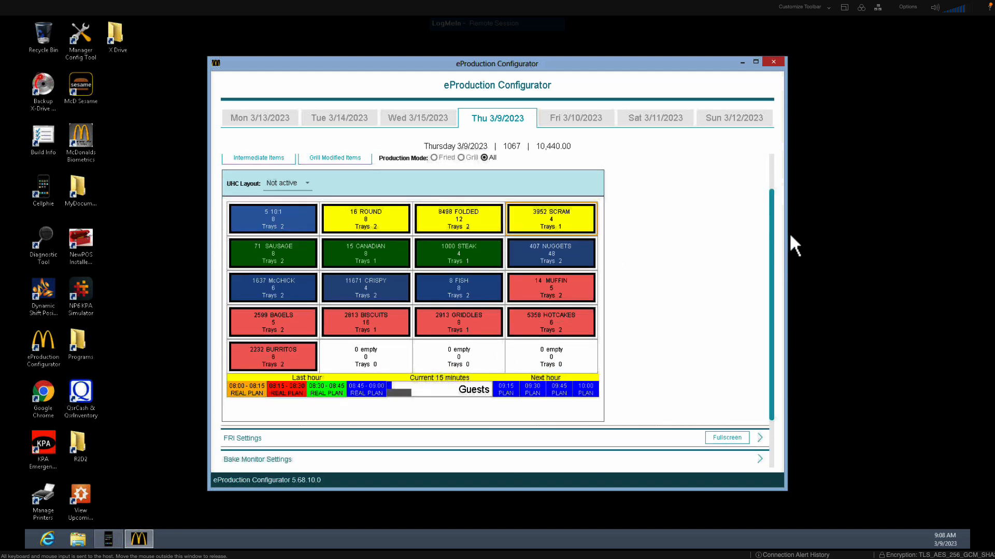
{"action": "left_click", "coordinate": [761, 60]}
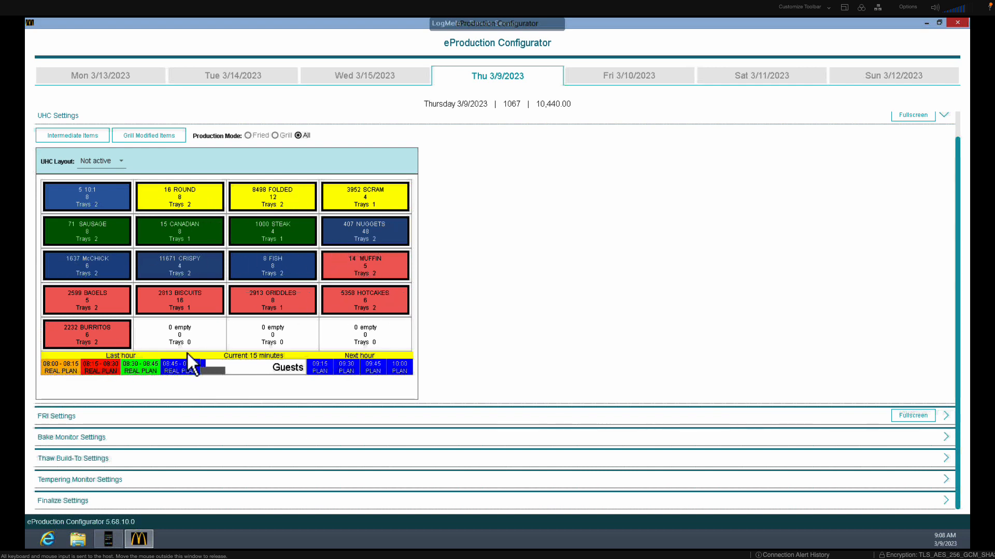
- Try adding BREAKFAST_MENU to the custom day parts of the 10:1 UHC item, leaving only DAY_MENU selected at the end
{"action": "left_click", "coordinate": [123, 198]}
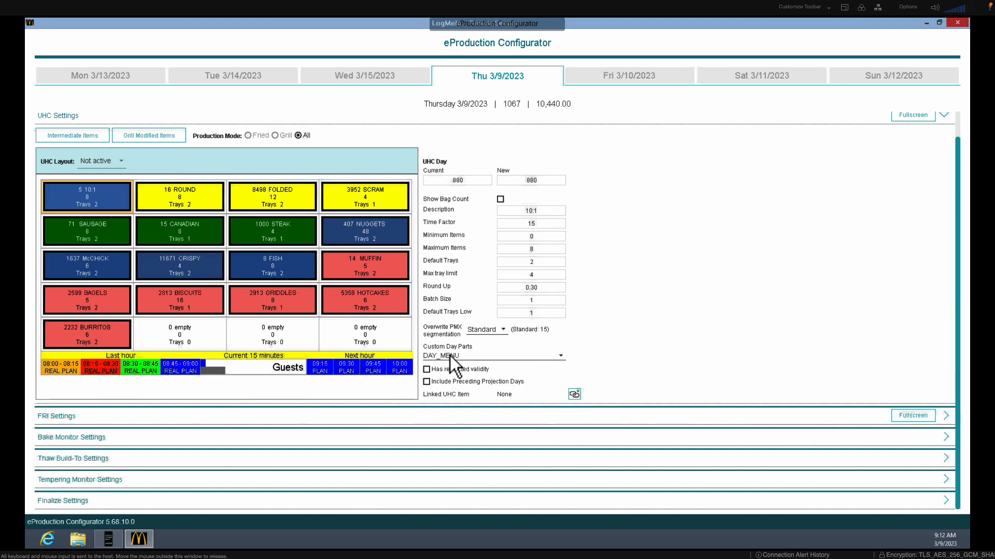
{"action": "left_click", "coordinate": [477, 355]}
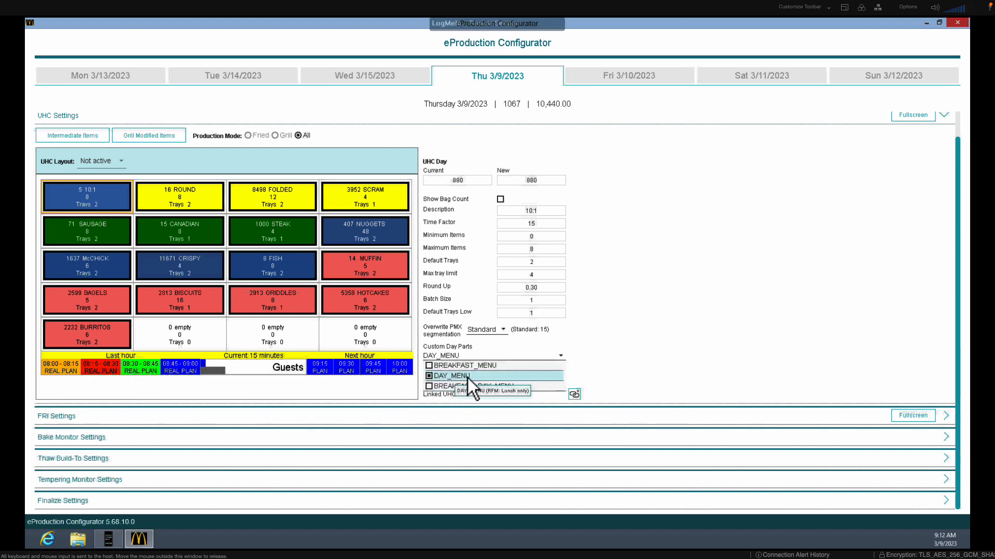
{"action": "left_click", "coordinate": [430, 367]}
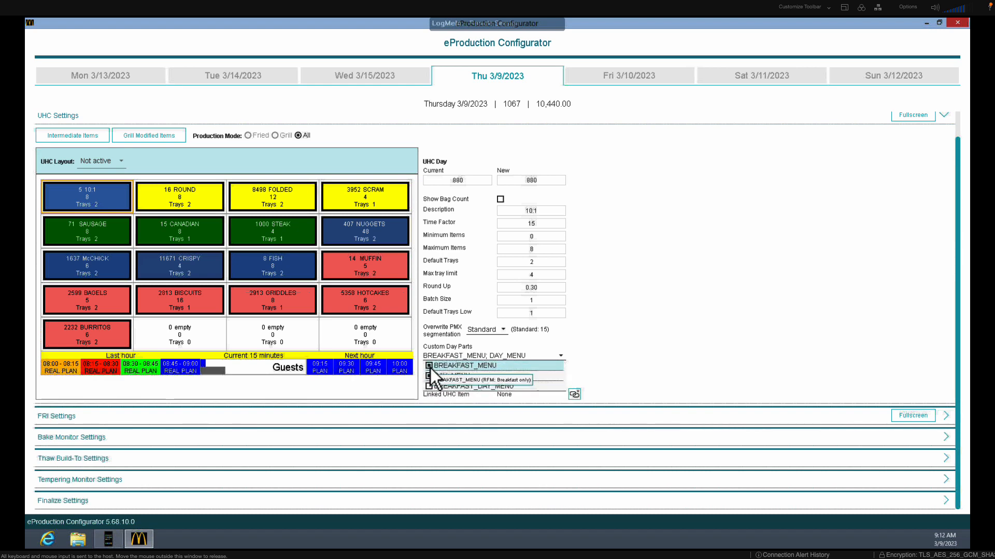
{"action": "left_click", "coordinate": [446, 365]}
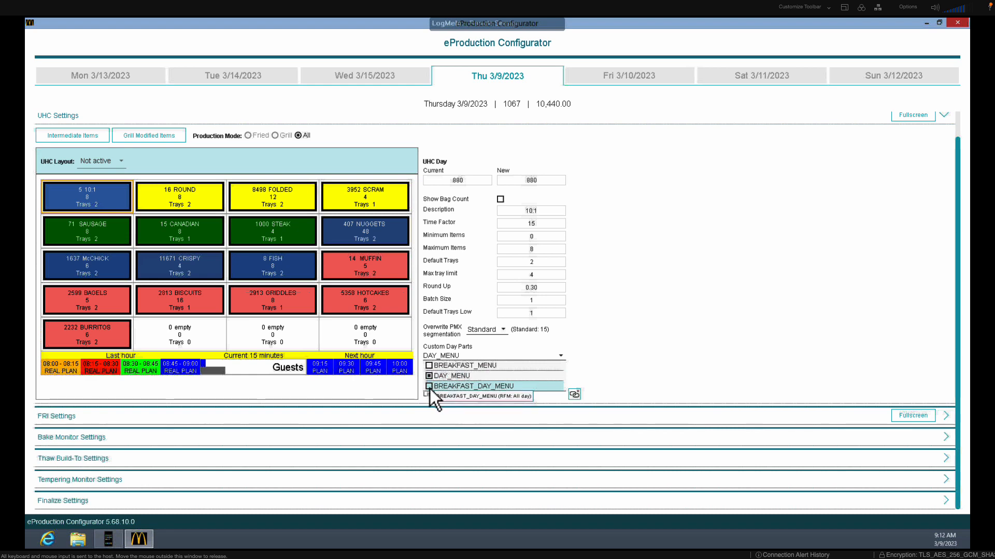
{"action": "left_click", "coordinate": [561, 357]}
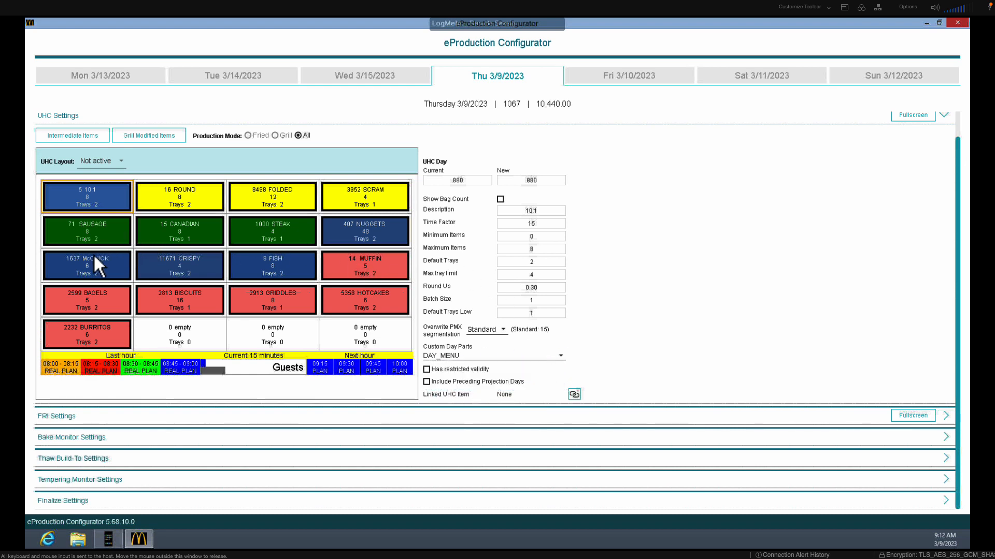
- Examine the custom day part options available for the NUGGETS item
{"action": "left_click", "coordinate": [390, 236]}
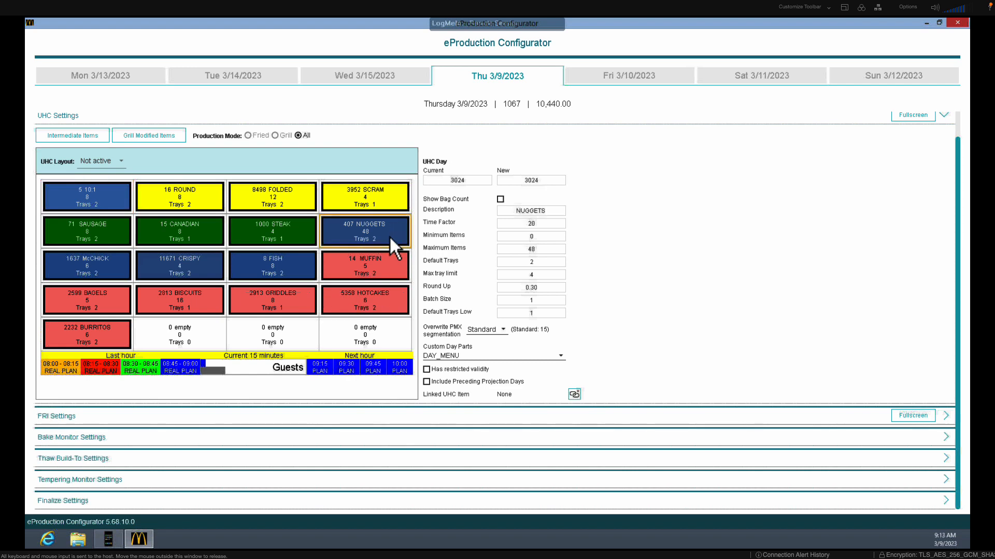
{"action": "left_click", "coordinate": [552, 353]}
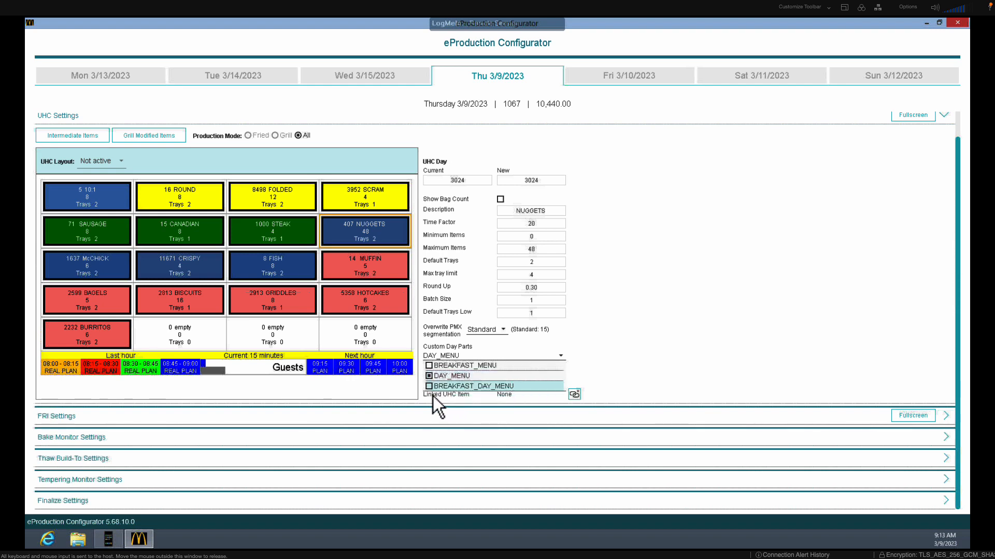
{"action": "left_click", "coordinate": [700, 287]}
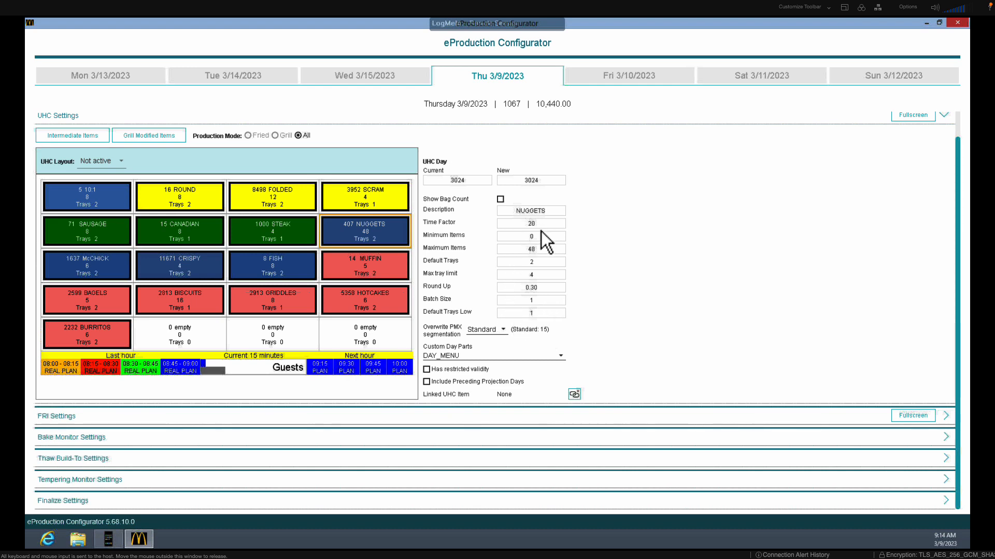
- Review the UHC settings and day parts of HOTCAKES, GRIDDLES, BURRITOS, MUFFIN, FISH, CRISPY and McCHICK
{"action": "left_click", "coordinate": [346, 305]}
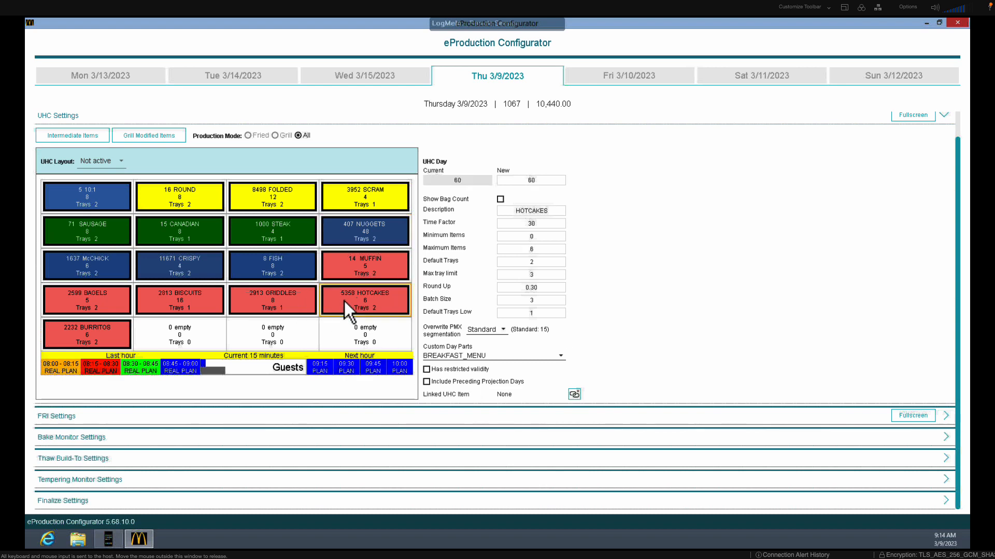
{"action": "left_click", "coordinate": [274, 310]}
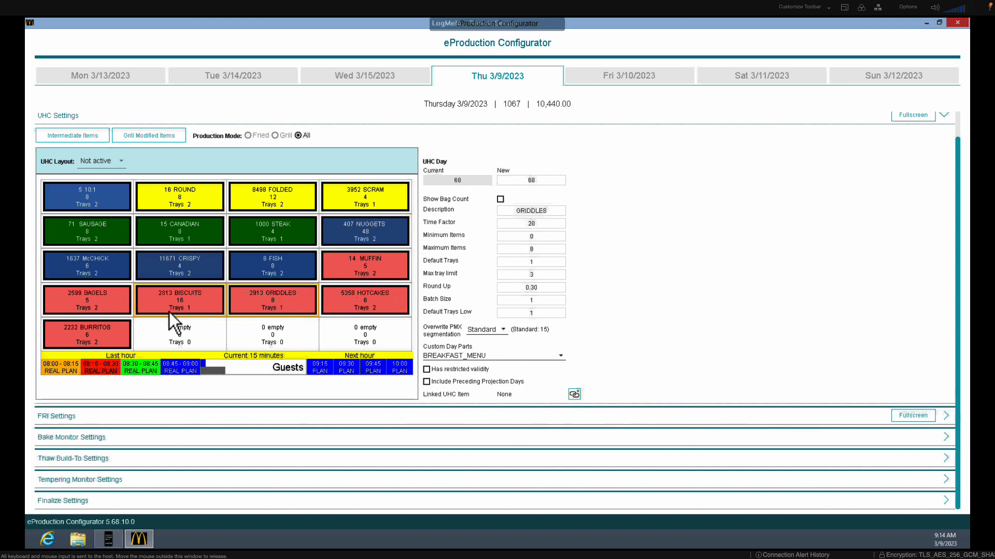
{"action": "left_click", "coordinate": [101, 327]}
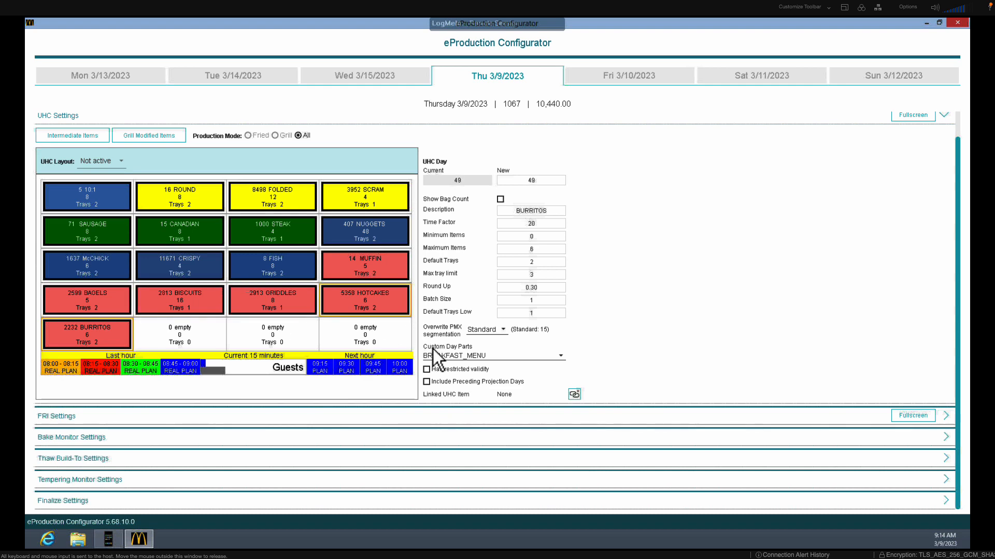
{"action": "left_click", "coordinate": [382, 271]}
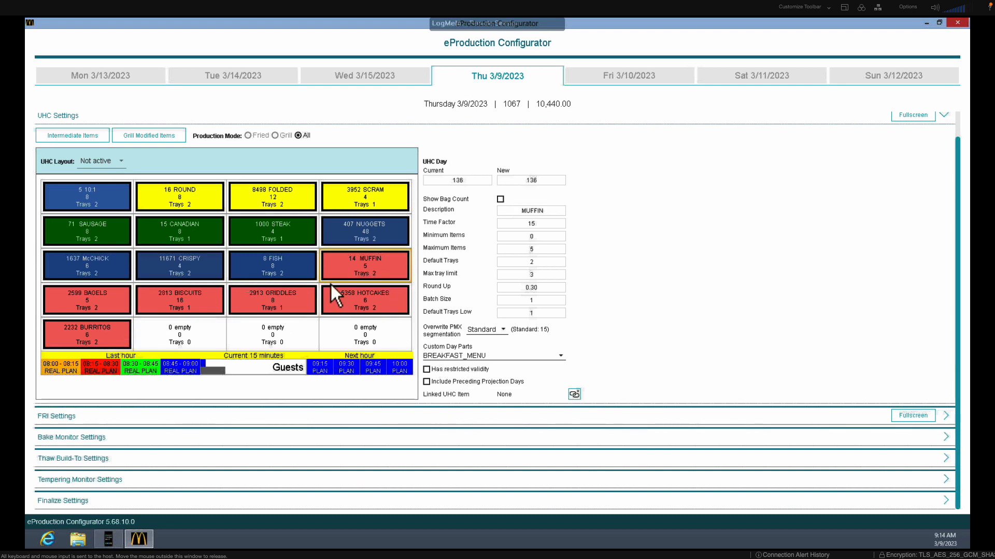
{"action": "left_click", "coordinate": [280, 267]}
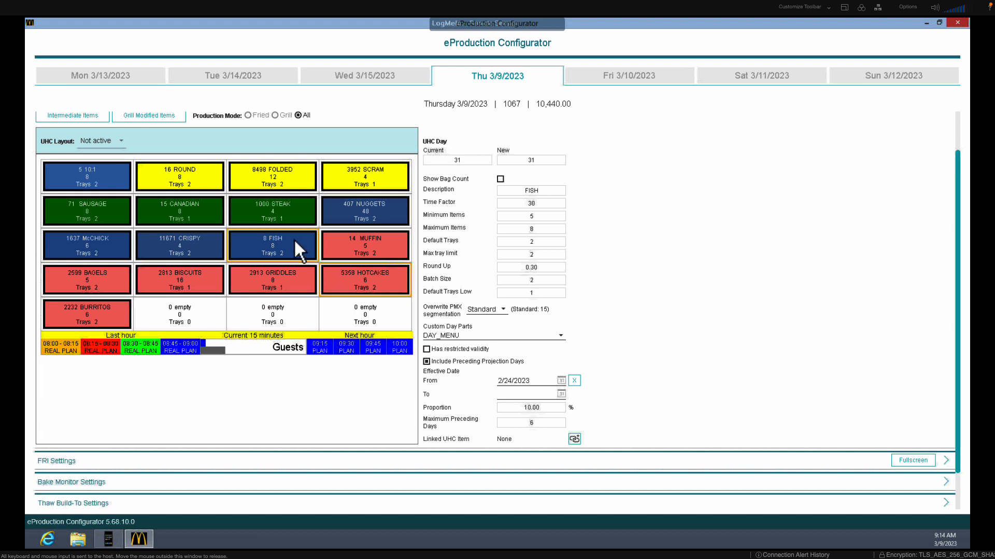
{"action": "left_click", "coordinate": [193, 247]}
{"action": "left_click", "coordinate": [82, 266]}
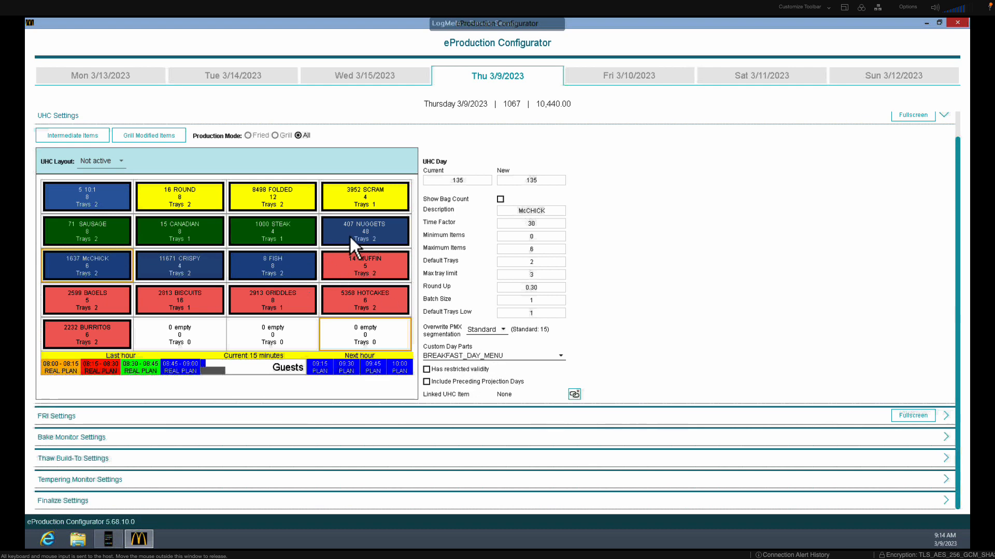
- Review the UHC settings and day parts of STEAK, CANADIAN, SAUSAGE, SCRAM, FOLDED and ROUND
{"action": "left_click", "coordinate": [286, 236]}
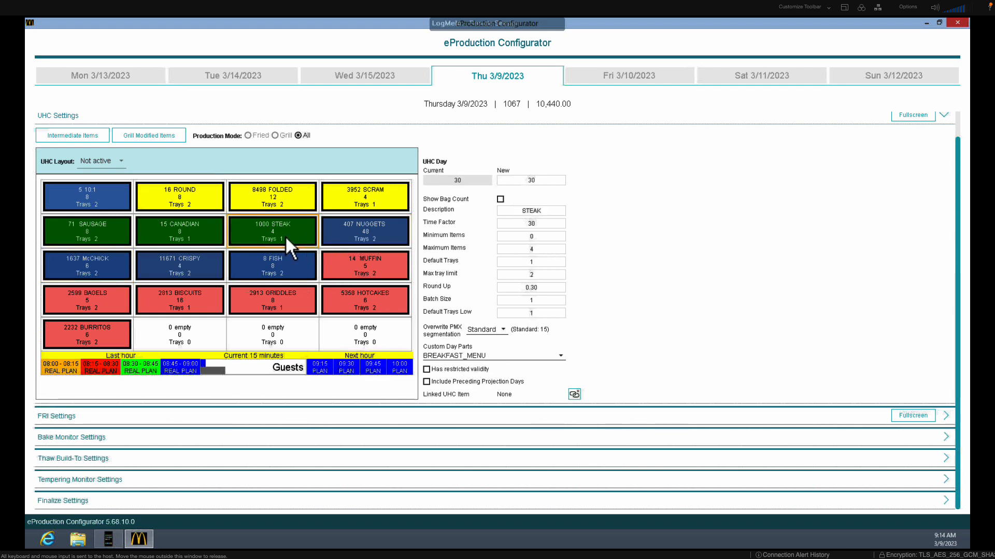
{"action": "left_click", "coordinate": [182, 239]}
{"action": "left_click", "coordinate": [92, 232]}
{"action": "left_click", "coordinate": [368, 195]}
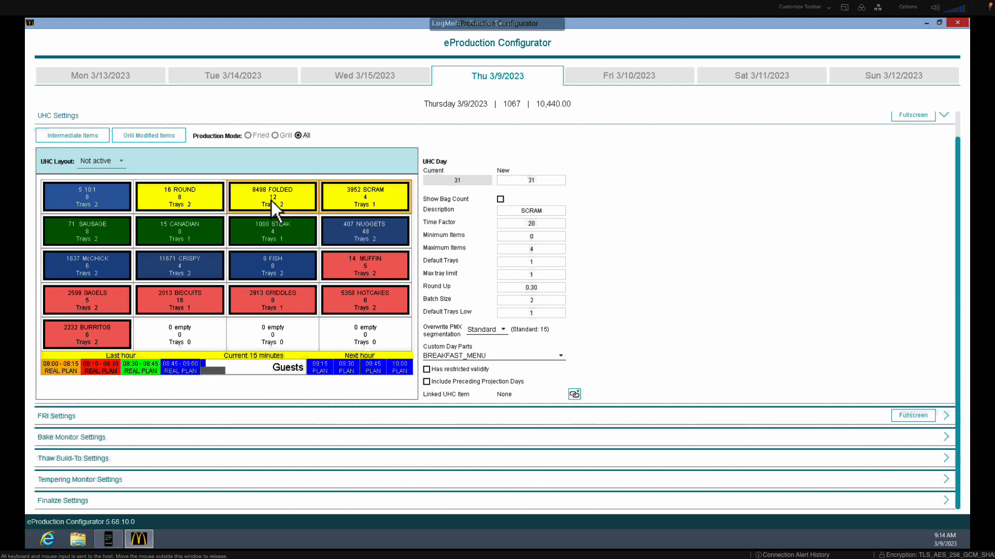
{"action": "left_click", "coordinate": [272, 201]}
{"action": "left_click", "coordinate": [176, 199]}
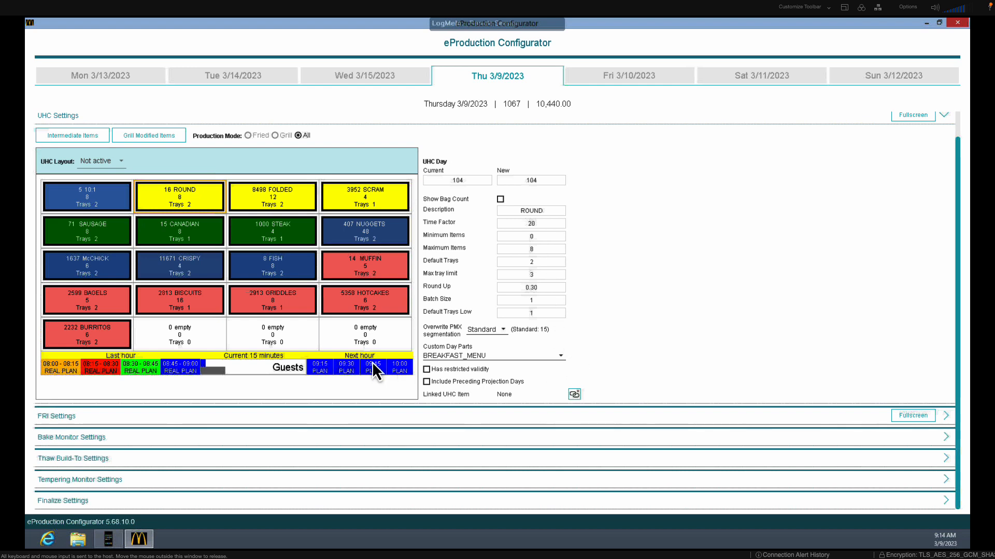
- Assign raw item 394 MCRIB PATTY to the empty UHC slot beside BURRITOS
{"action": "right_click", "coordinate": [202, 334]}
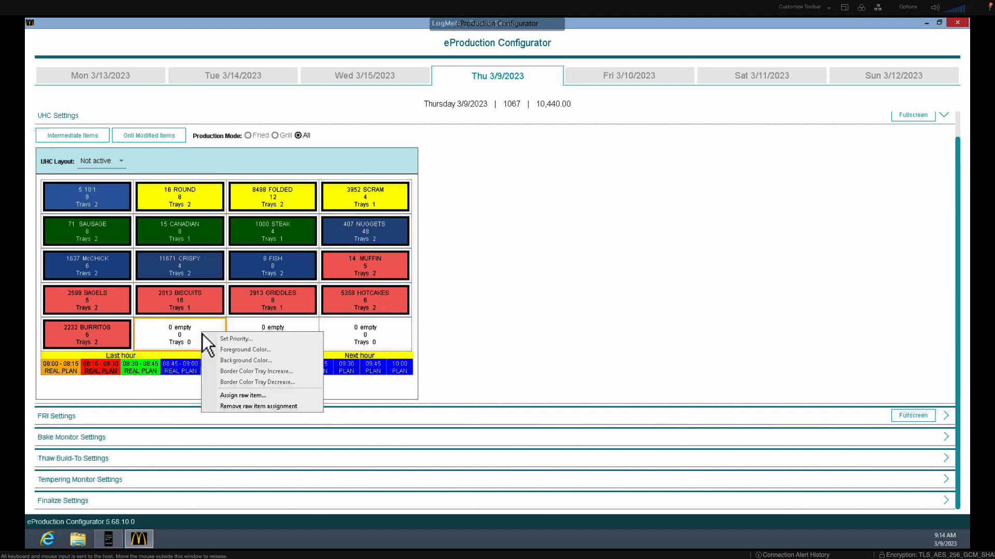
{"action": "left_click", "coordinate": [257, 398]}
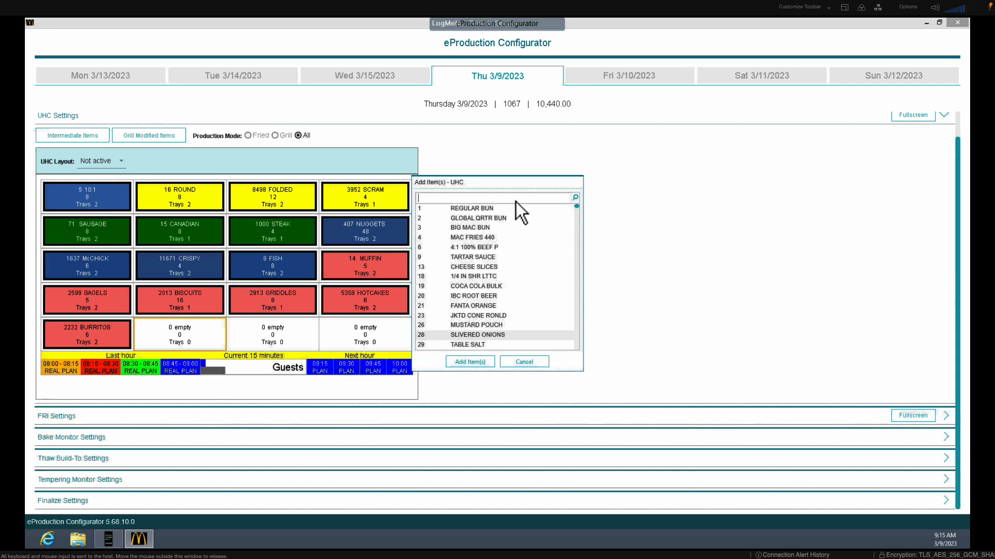
{"action": "scroll", "coordinate": [474, 336], "scroll_direction": "down", "scroll_amount": 6}
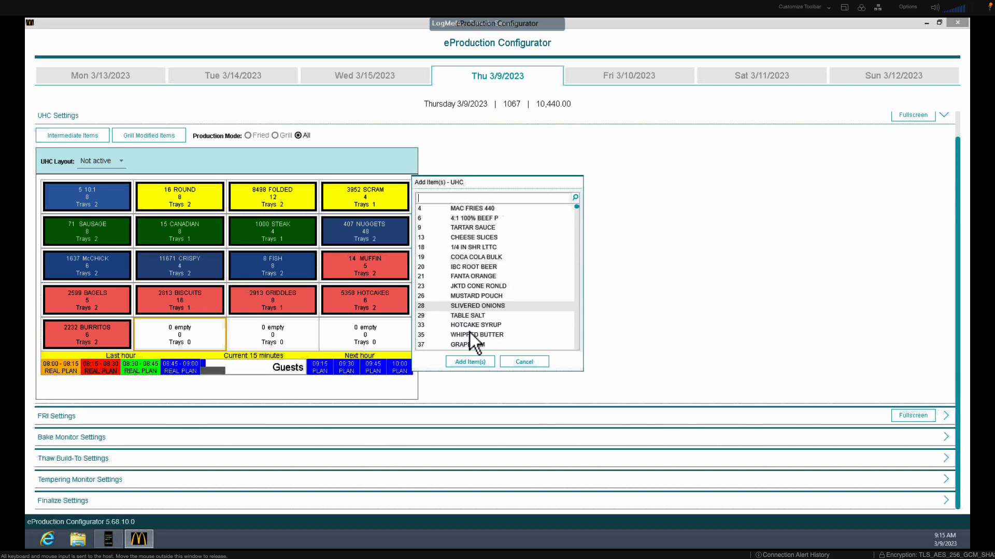
{"action": "scroll", "coordinate": [473, 327], "scroll_direction": "down", "scroll_amount": 2}
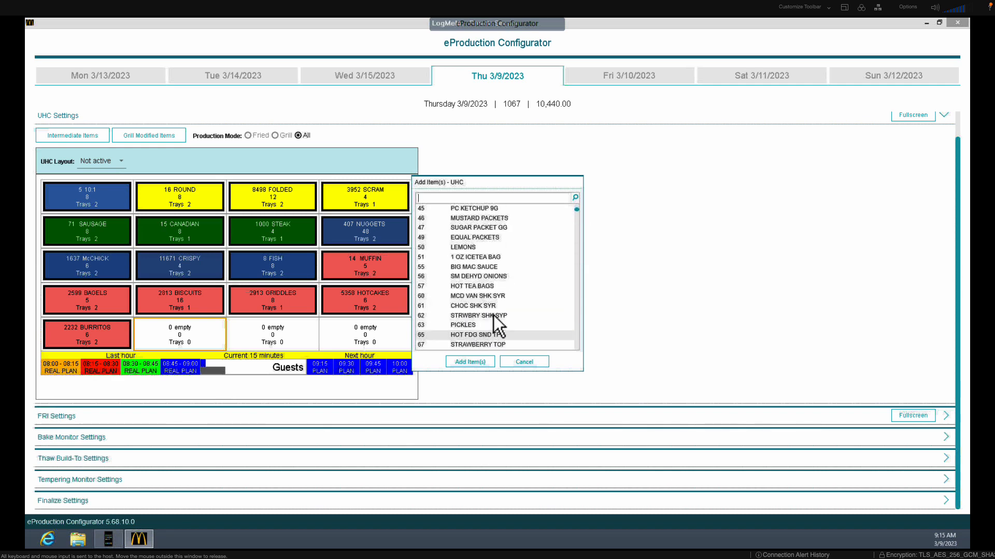
{"action": "scroll", "coordinate": [481, 331], "scroll_direction": "up", "scroll_amount": 3}
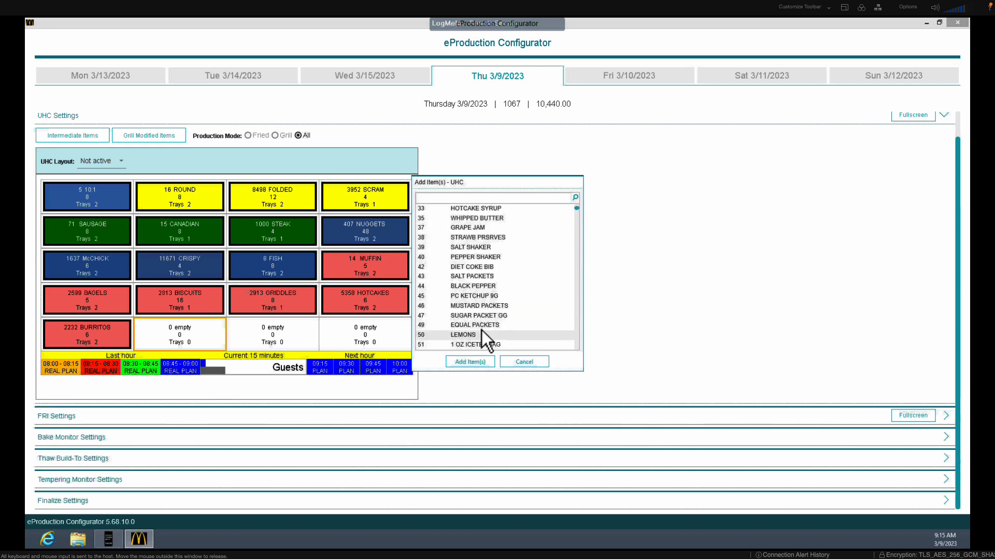
{"action": "scroll", "coordinate": [481, 331], "scroll_direction": "up", "scroll_amount": 4}
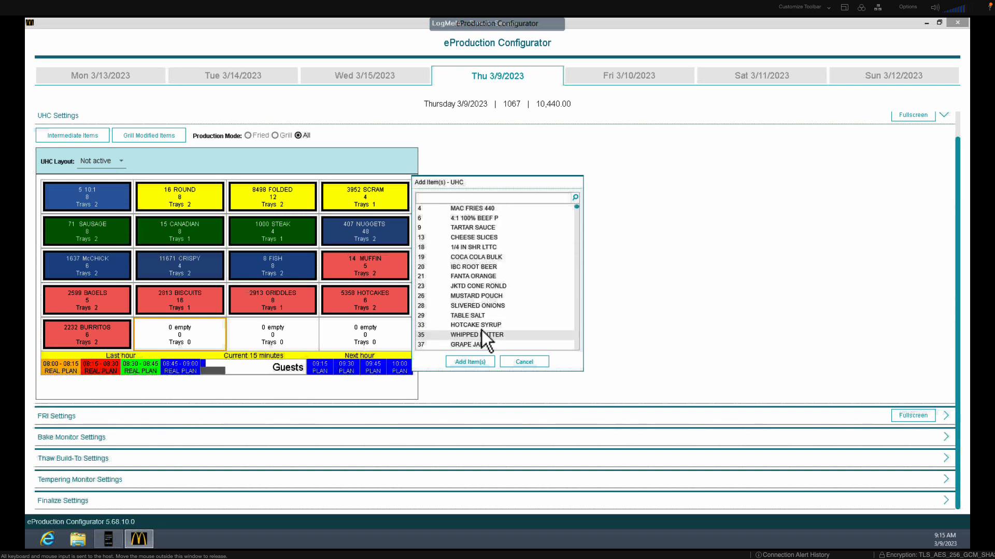
{"action": "scroll", "coordinate": [481, 331], "scroll_direction": "down", "scroll_amount": 10}
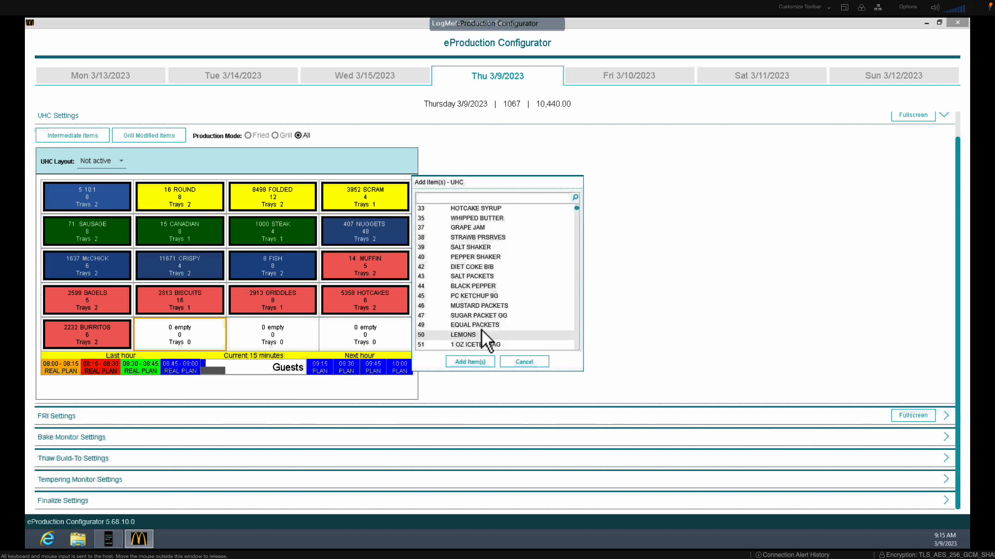
{"action": "scroll", "coordinate": [481, 330], "scroll_direction": "down", "scroll_amount": 1}
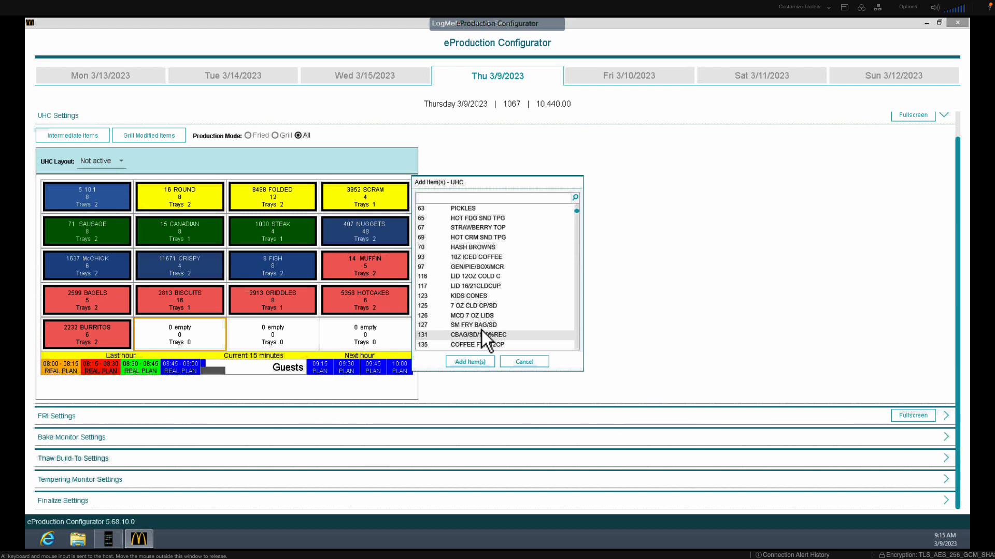
{"action": "scroll", "coordinate": [498, 318], "scroll_direction": "down", "scroll_amount": 5}
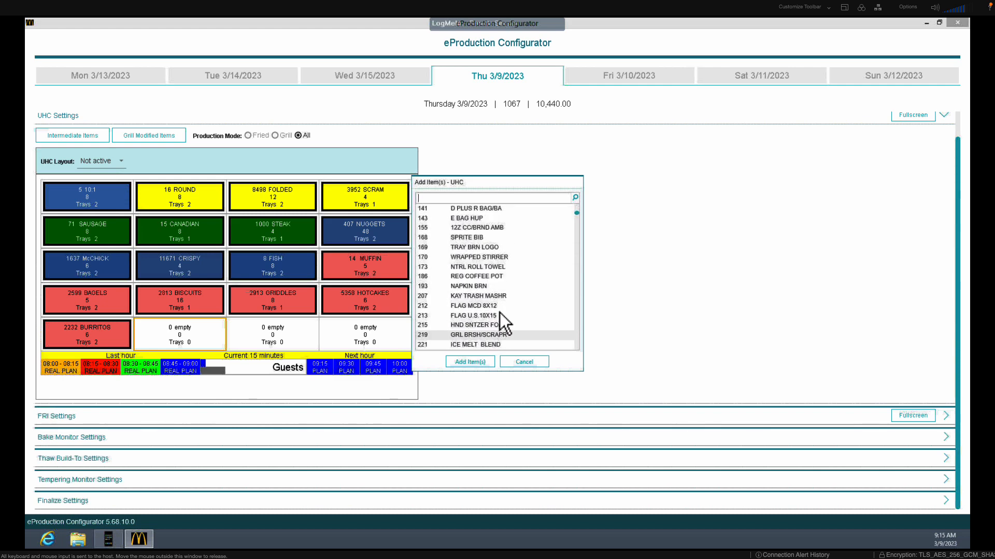
{"action": "scroll", "coordinate": [501, 313], "scroll_direction": "down", "scroll_amount": 5}
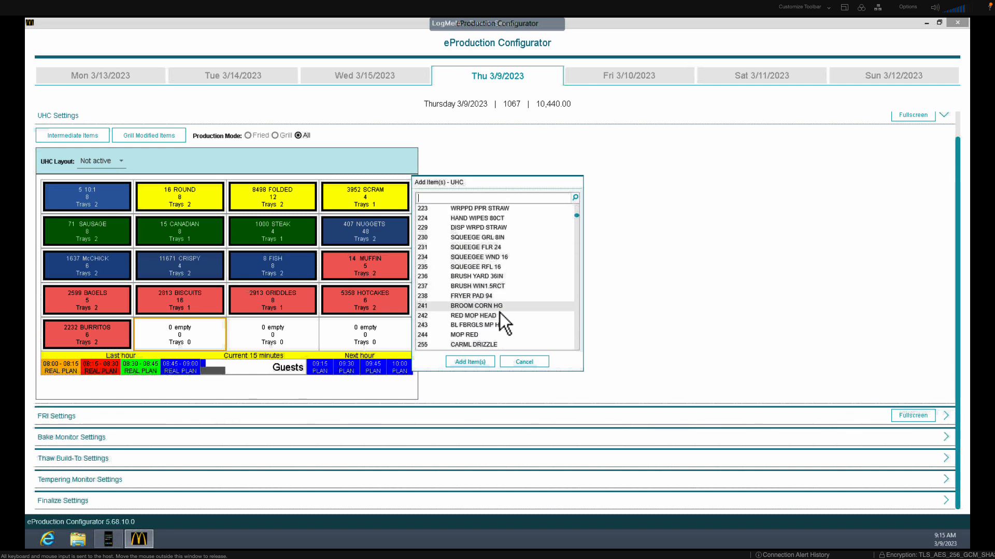
{"action": "scroll", "coordinate": [500, 317], "scroll_direction": "down", "scroll_amount": 3}
{"action": "scroll", "coordinate": [500, 312], "scroll_direction": "down", "scroll_amount": 6}
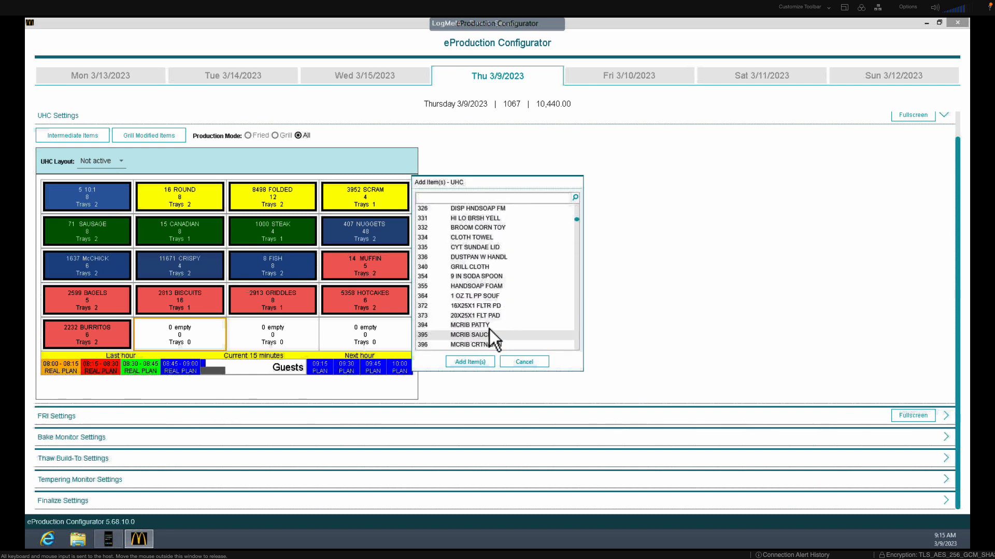
{"action": "left_click", "coordinate": [489, 329]}
{"action": "left_click", "coordinate": [483, 363]}
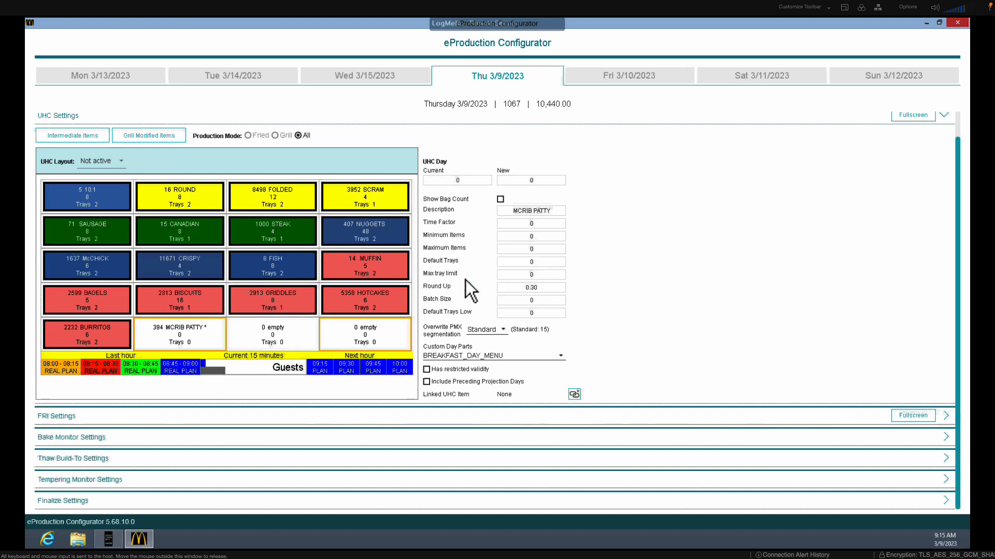
- Set the custom day parts of the MCRIB PATTY item to DAY_MENU only, removing BREAKFAST_DAY_MENU
{"action": "left_click", "coordinate": [449, 355]}
{"action": "left_click", "coordinate": [428, 387]}
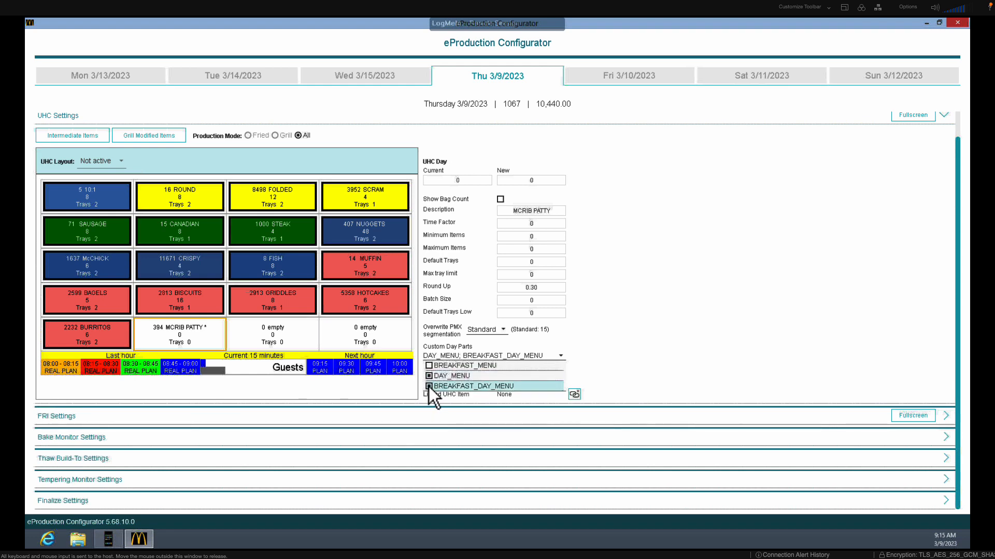
{"action": "left_click", "coordinate": [635, 342]}
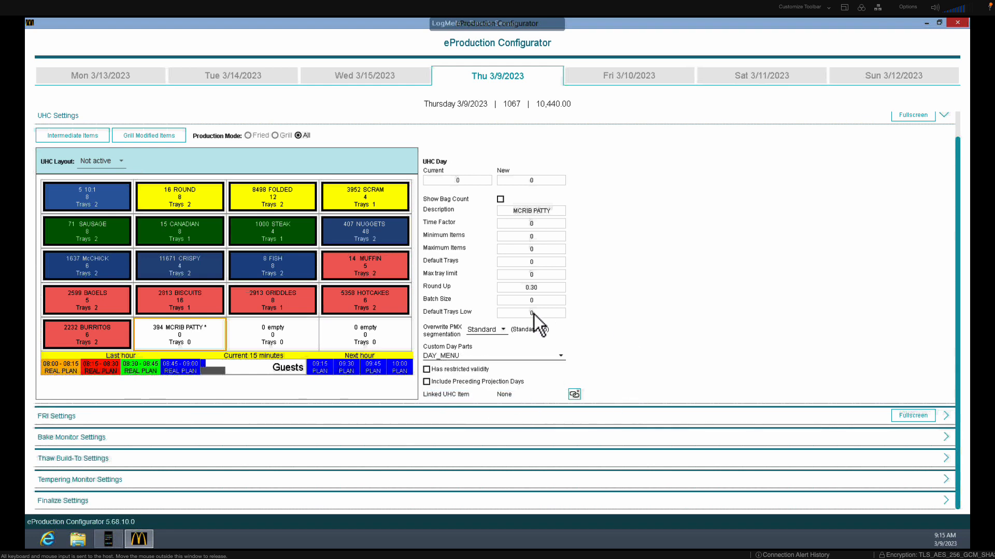
{"action": "left_click", "coordinate": [540, 226]}
- Restrict the MCRIB PATTY item's validity to the period from 3/10/2023 through 4/30/2023
{"action": "left_click", "coordinate": [426, 371]}
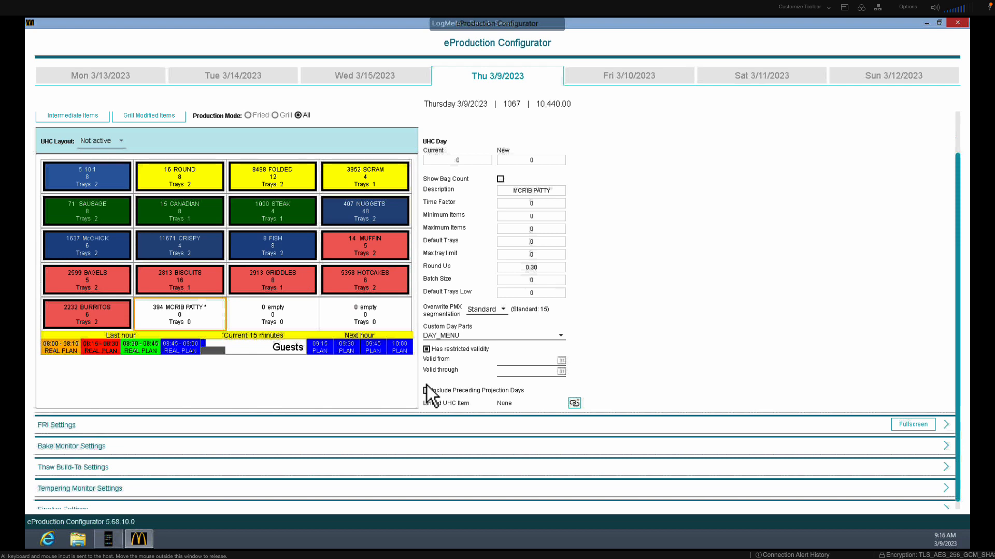
{"action": "left_click", "coordinate": [560, 361]}
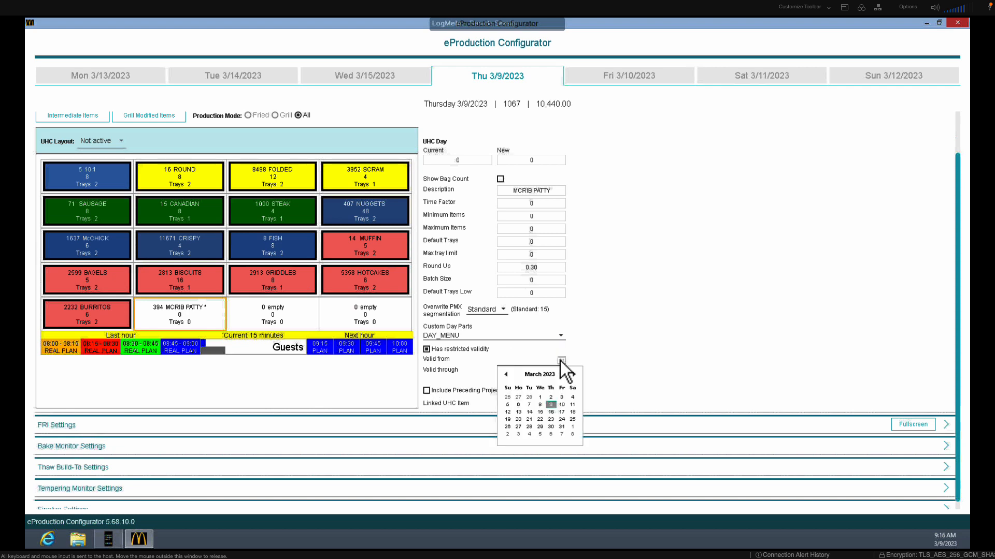
{"action": "left_click", "coordinate": [562, 405]}
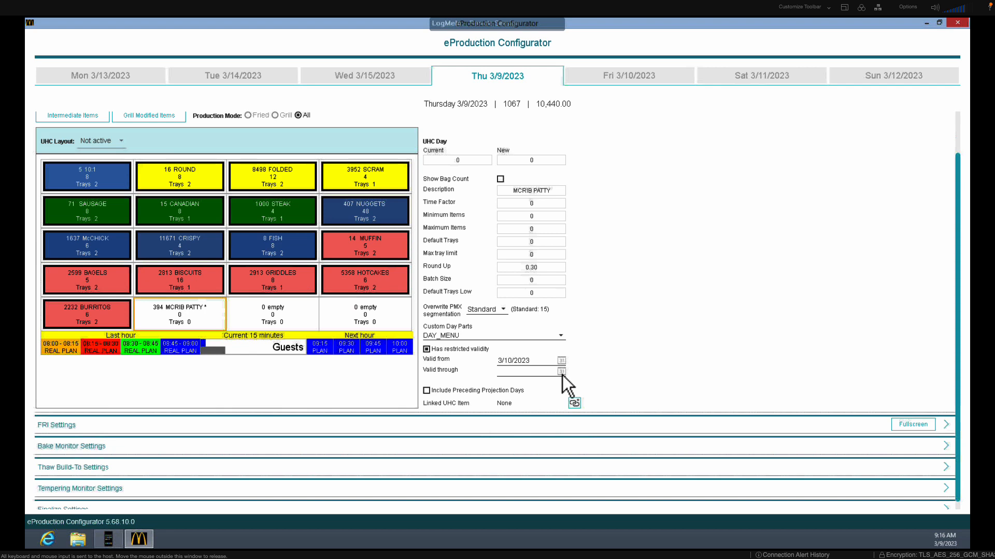
{"action": "left_click", "coordinate": [561, 373]}
{"action": "left_click", "coordinate": [574, 386]}
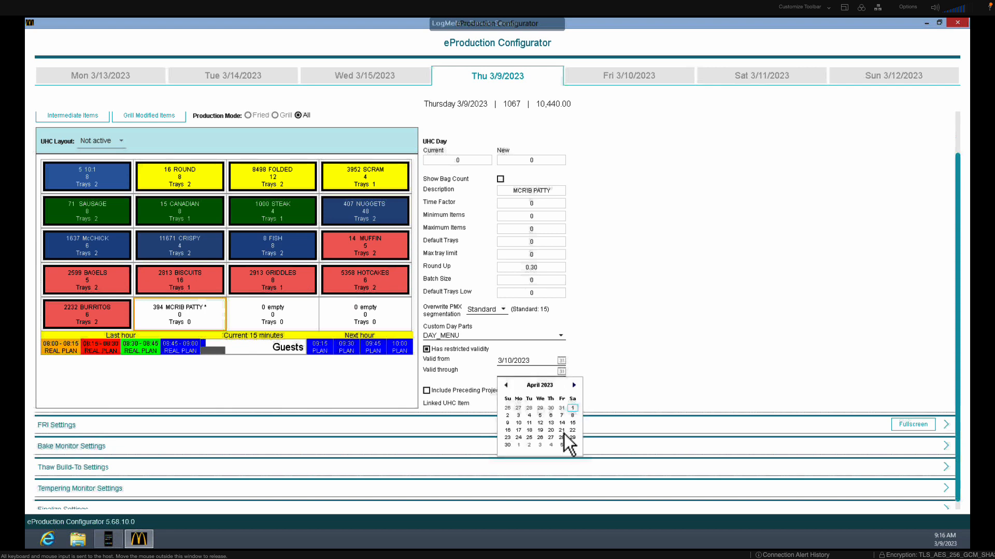
{"action": "left_click", "coordinate": [507, 446]}
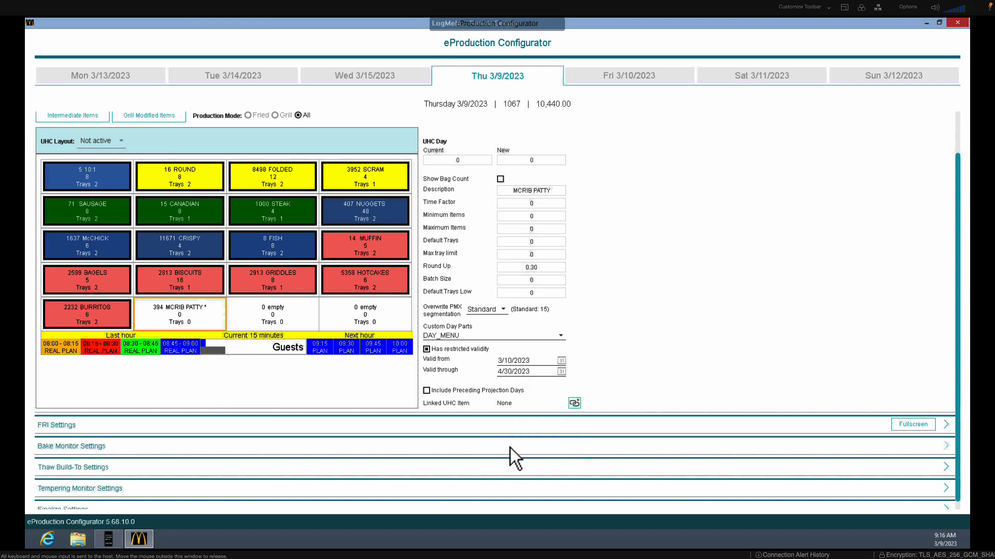